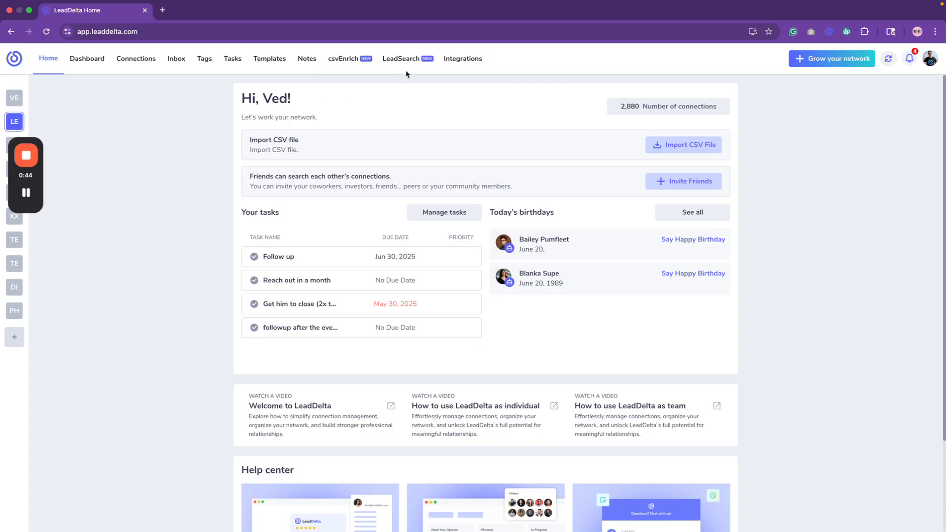
- Run a LeadSearch for prospects whose company name is Google
click(401, 59)
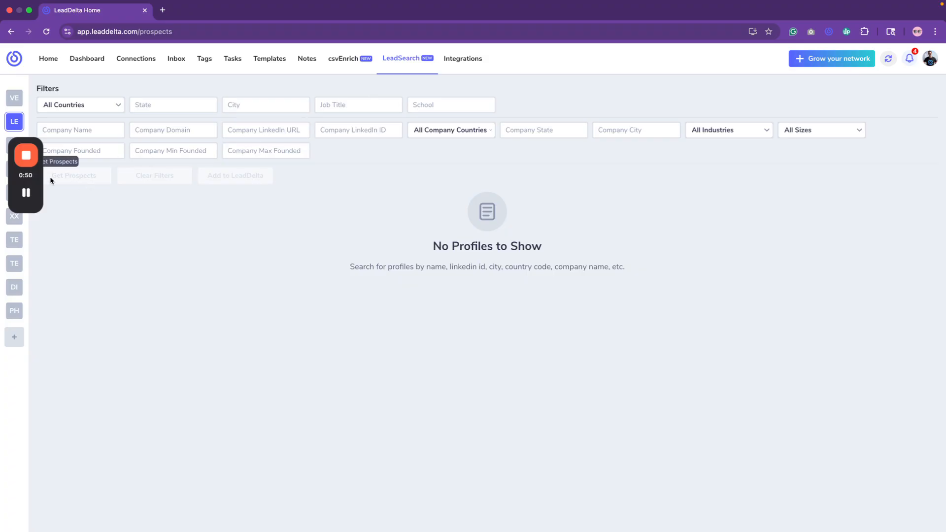
mouse_move(36, 231)
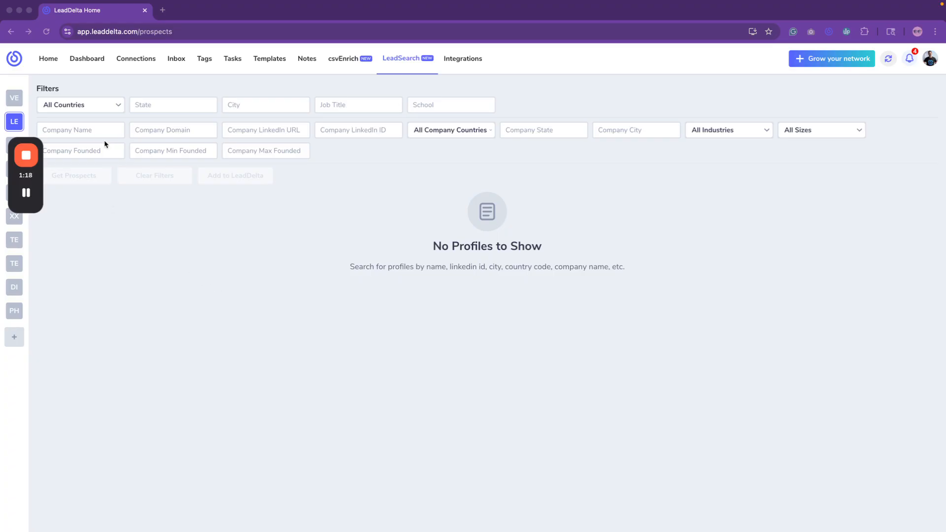
click(85, 129)
text(Google)
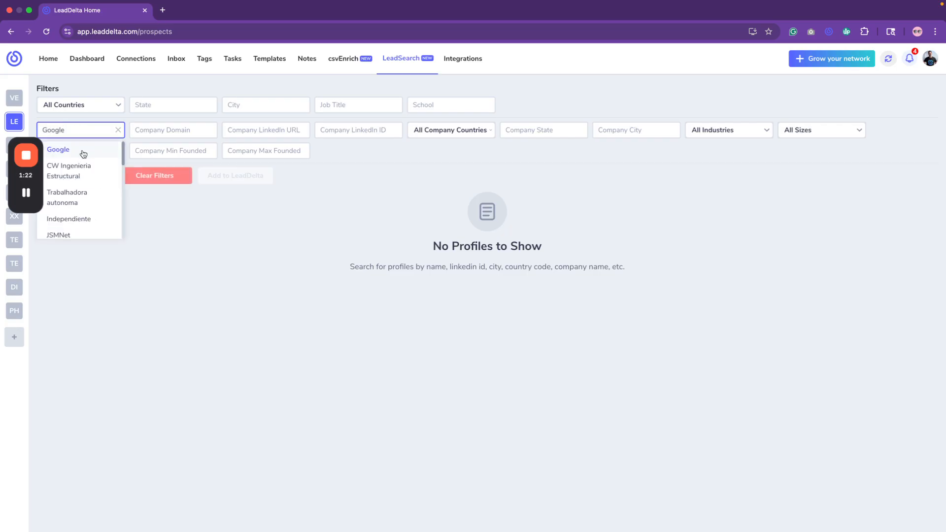
click(87, 148)
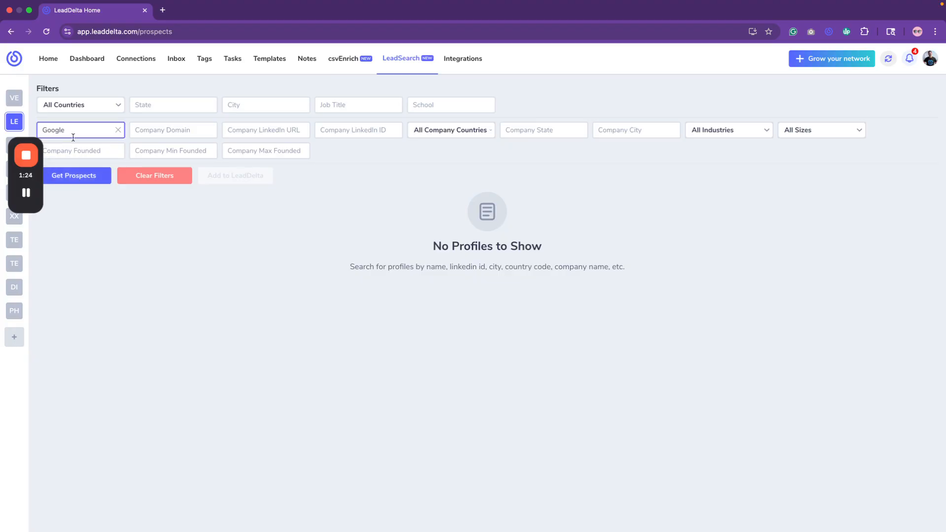
click(72, 178)
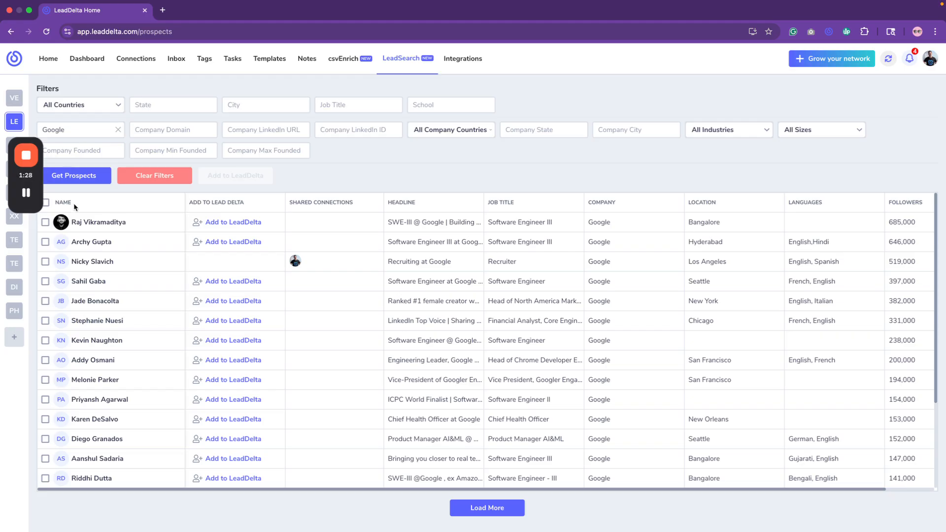
- Look through the Google prospects and add the first listed person to LeadDelta
scroll(405, 270, right, 2)
scroll(406, 271, left, 2)
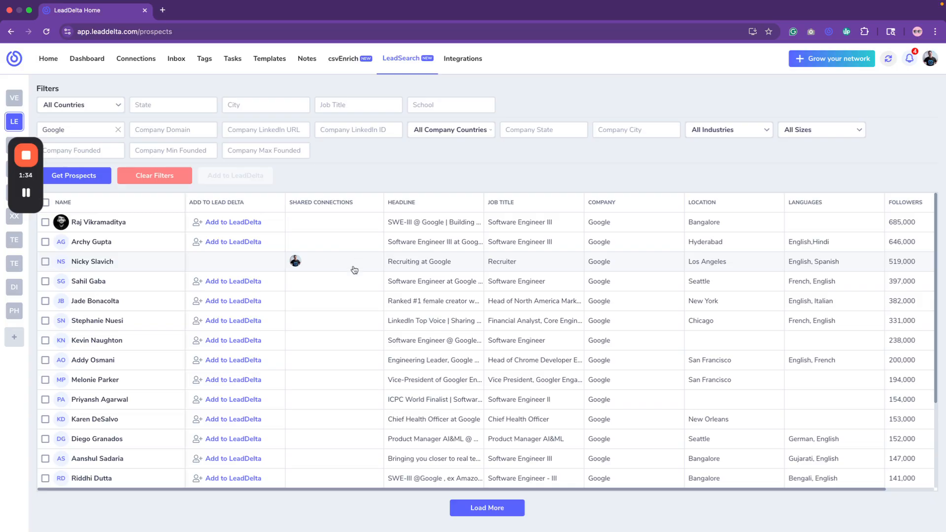
scroll(288, 322, down, 3)
scroll(288, 322, up, 3)
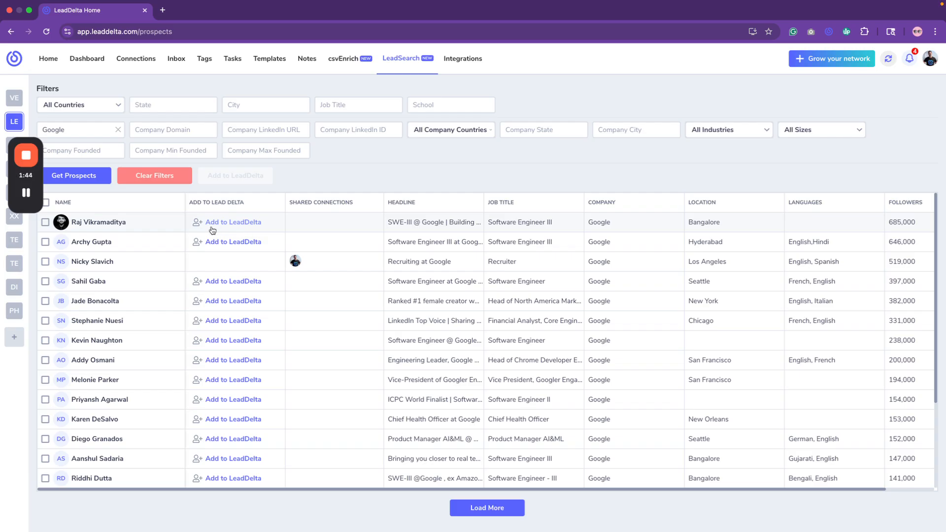
click(228, 223)
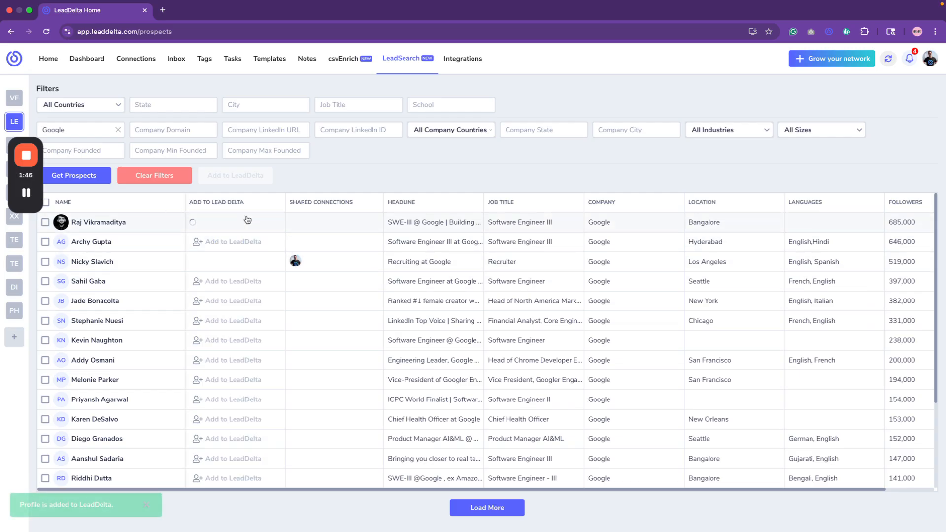
- Filter the Connections list by the Prospect autotag
click(143, 58)
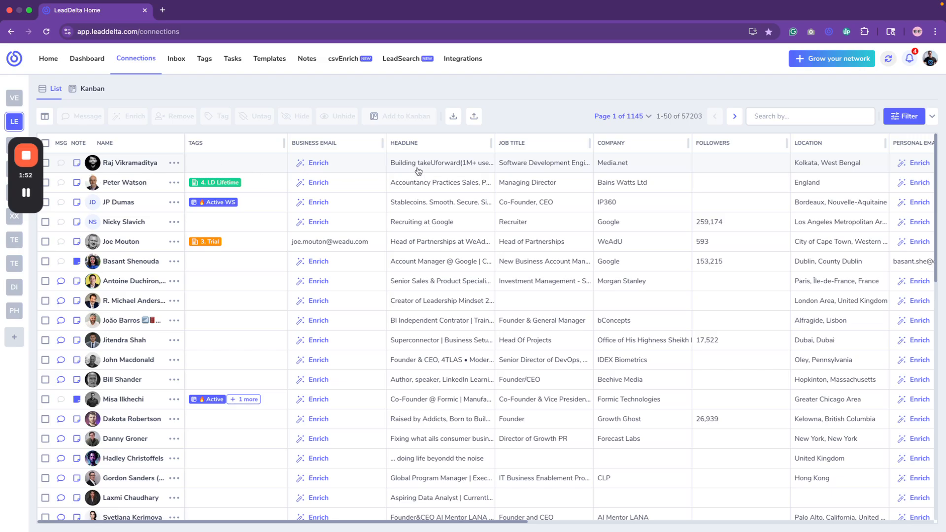
click(911, 118)
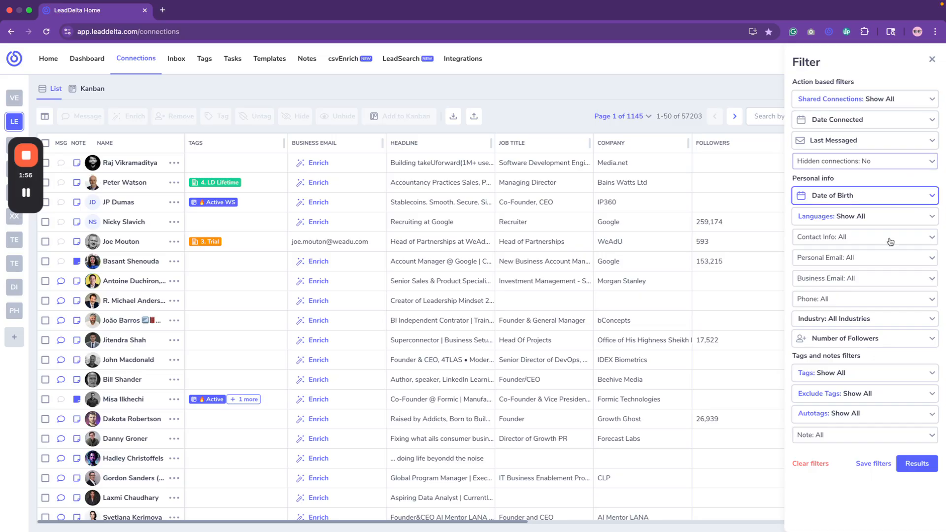
click(843, 413)
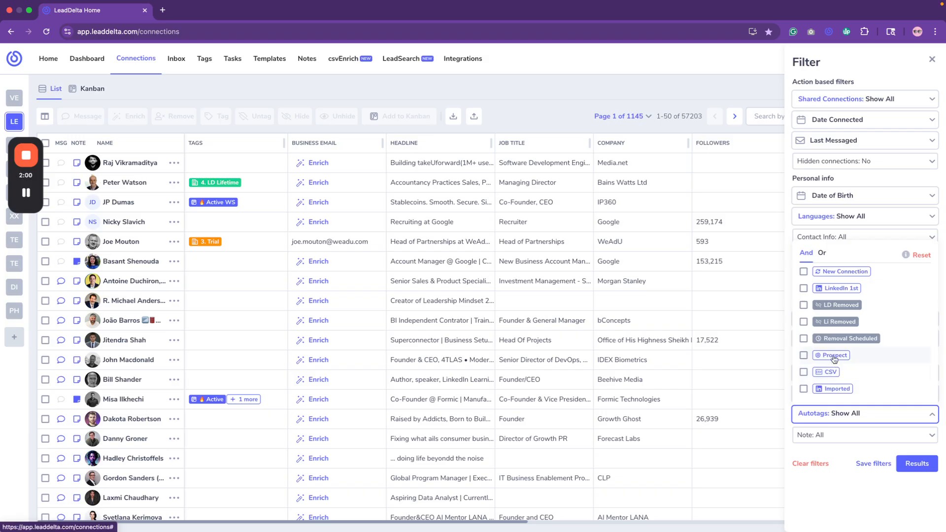
scroll(862, 360, up, 5)
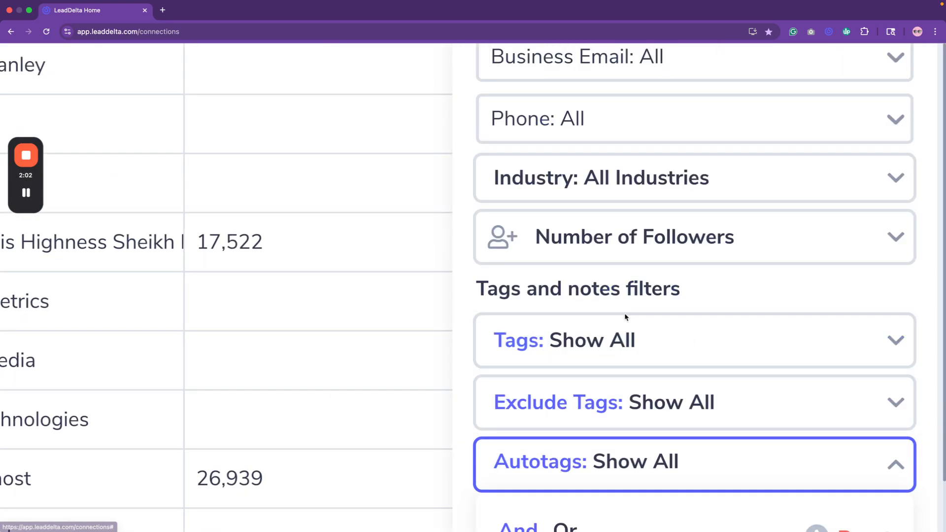
scroll(583, 460, down, 8)
click(572, 461)
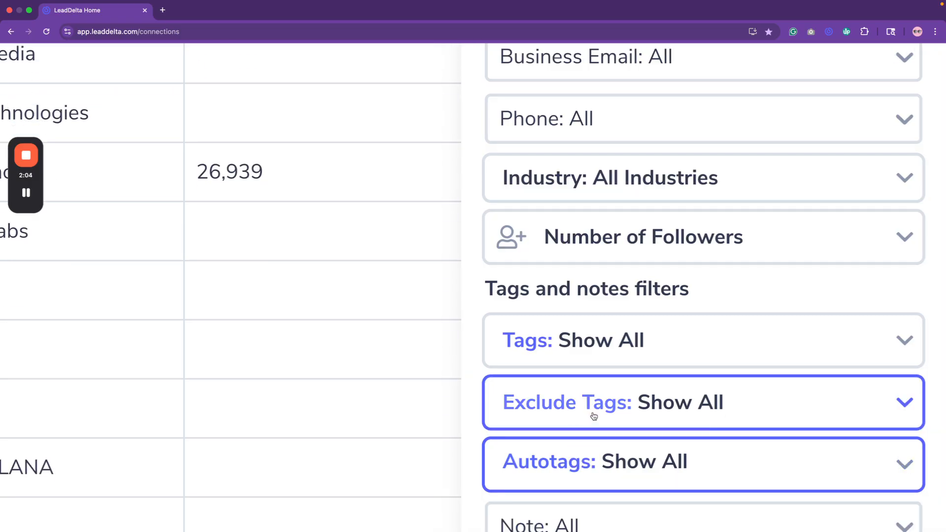
scroll(595, 416, down, 5)
click(845, 416)
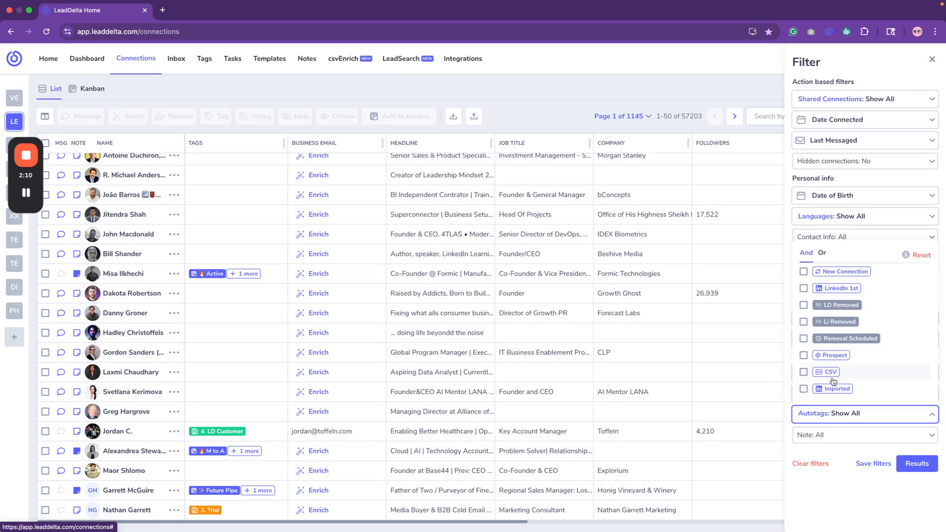
click(833, 356)
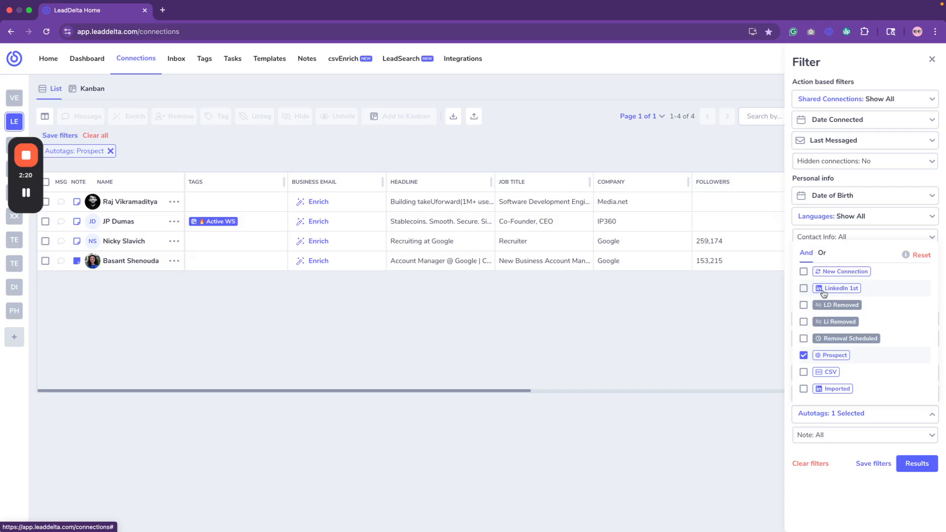
- Remove the Prospect autotag filter and return to LeadSearch with the connection filters closed
click(817, 355)
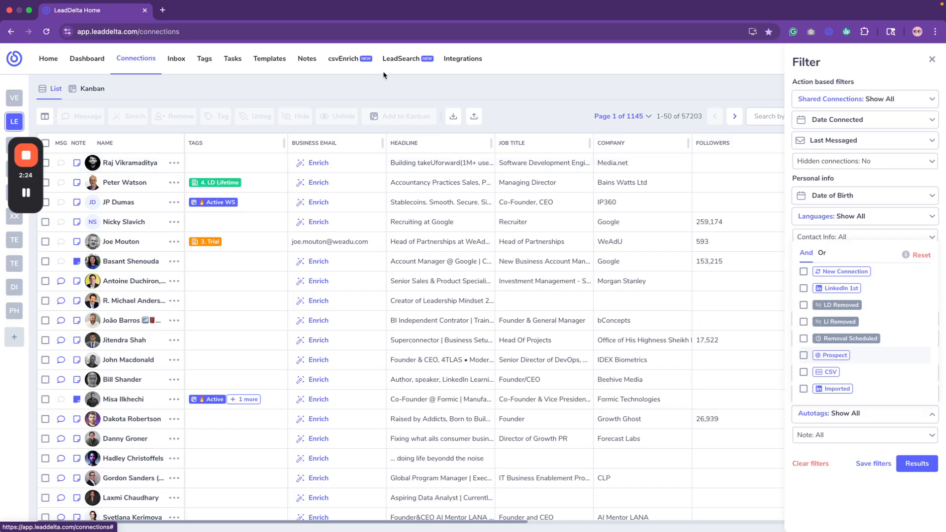
click(399, 61)
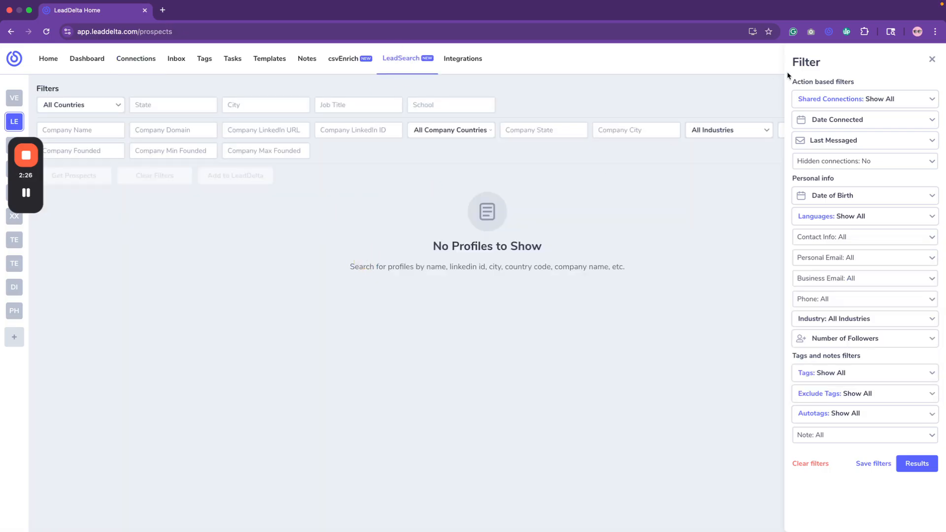
click(932, 59)
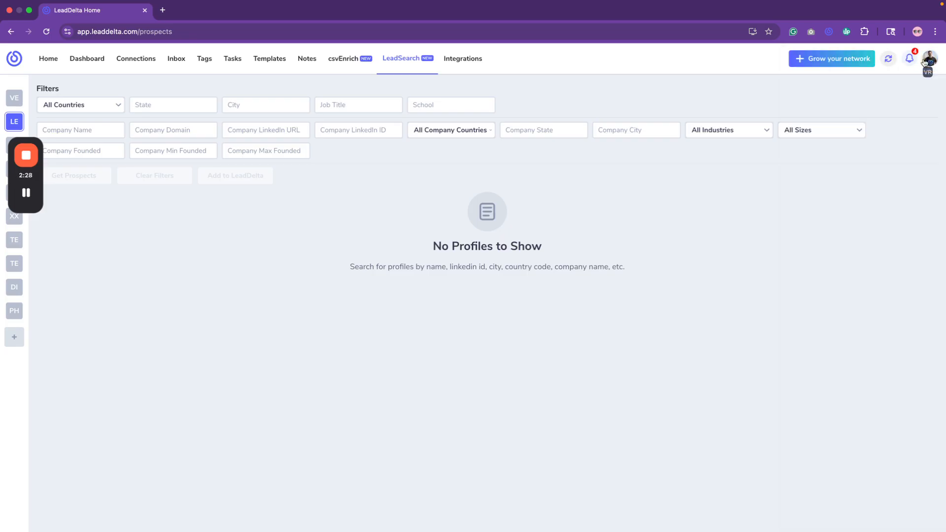
- Open the cosmicbuildings.com website in a new browser tab
click(158, 129)
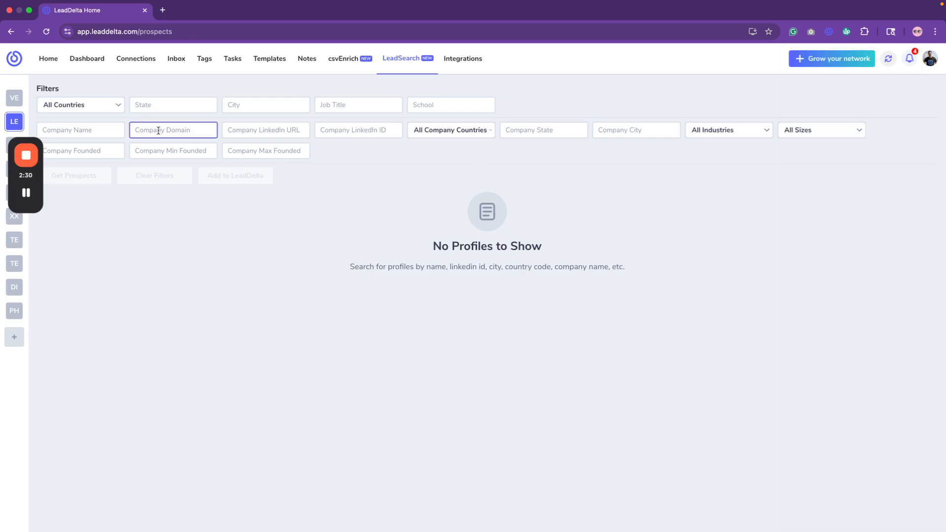
click(162, 10)
text(cosmi)
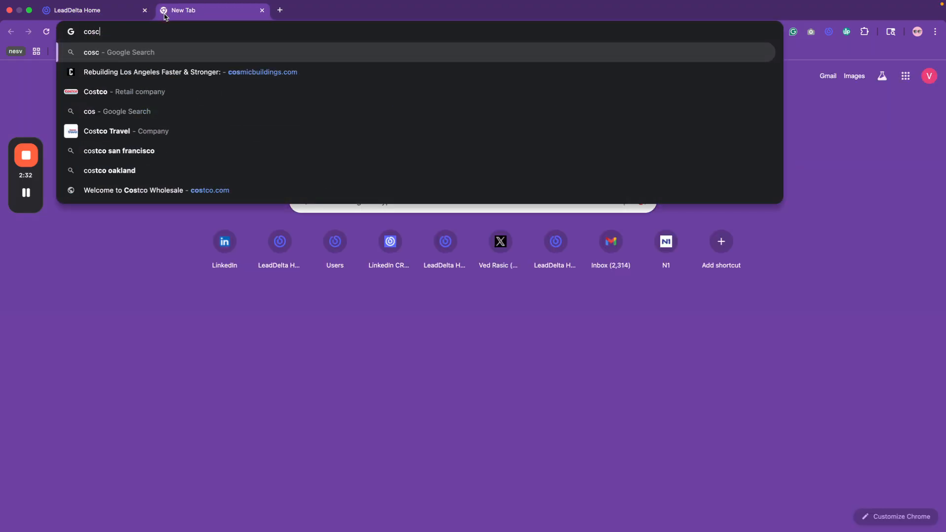
key(BackSpace)
key(BackSpace)
key(BackSpace)
text(s.com)
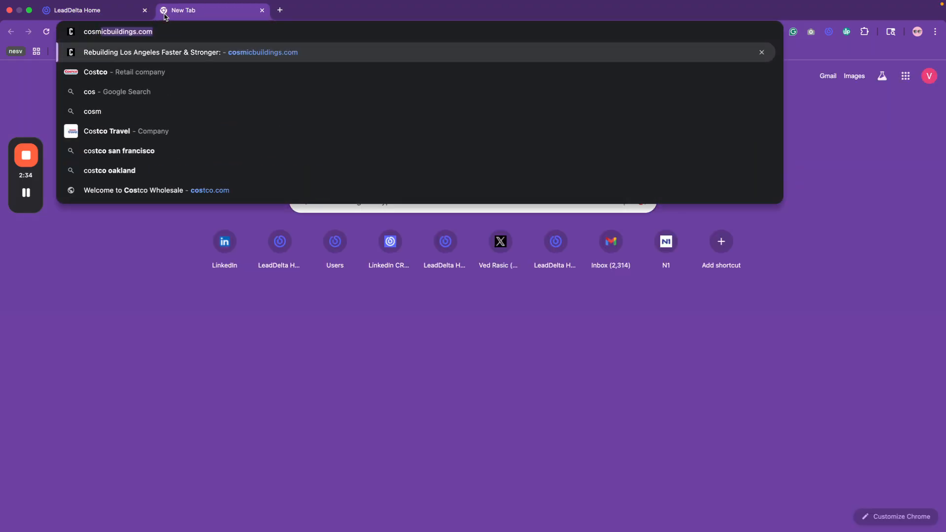
key(Return)
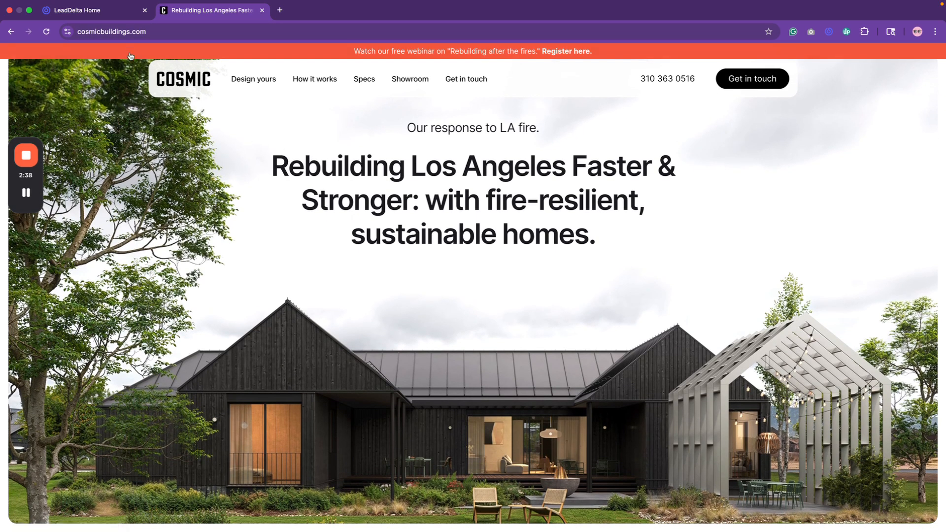
- Copy the site's address into the LeadSearch company domain filter as cosmicbuildings.com and get the matching prospects
click(114, 35)
click(176, 33)
drag(204, 32, 120, 32)
key(super+c)
key(super+w)
key(super+v)
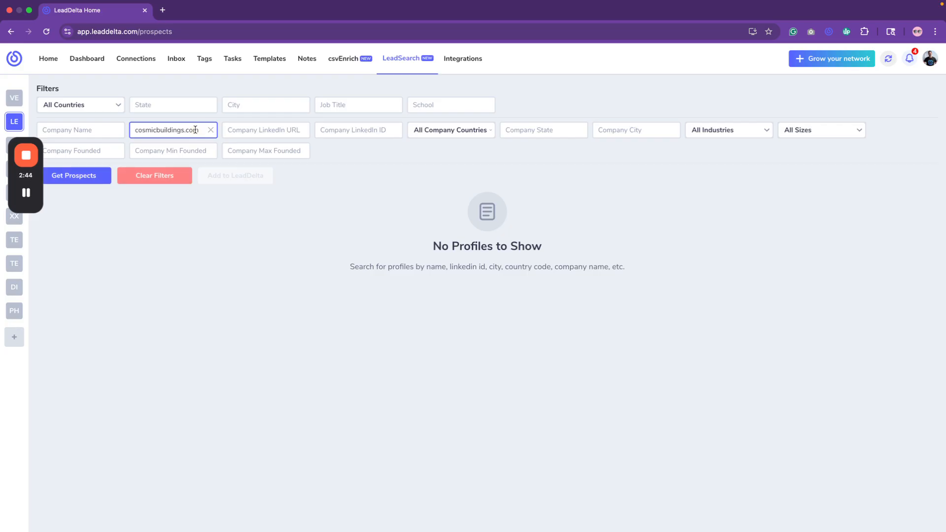
click(75, 179)
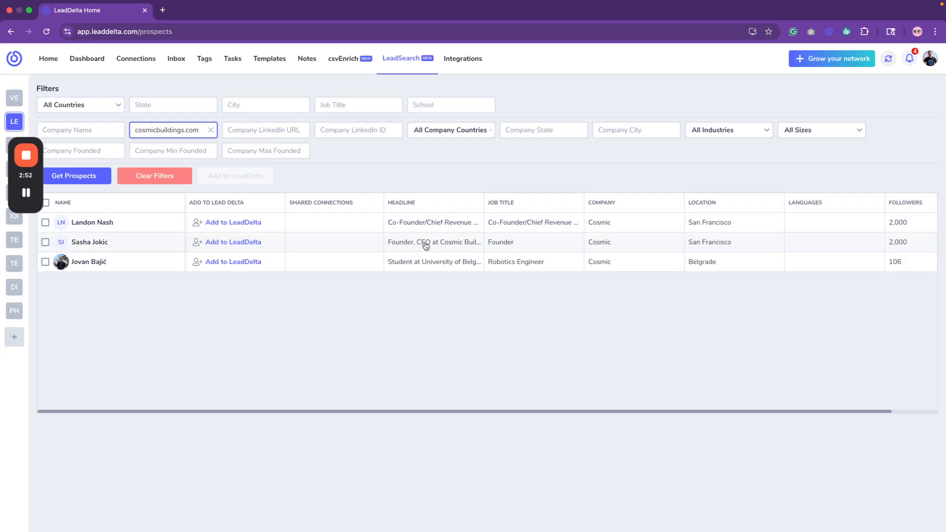
- Select all three prospects listed for the Cosmic company
click(44, 222)
click(44, 242)
click(45, 262)
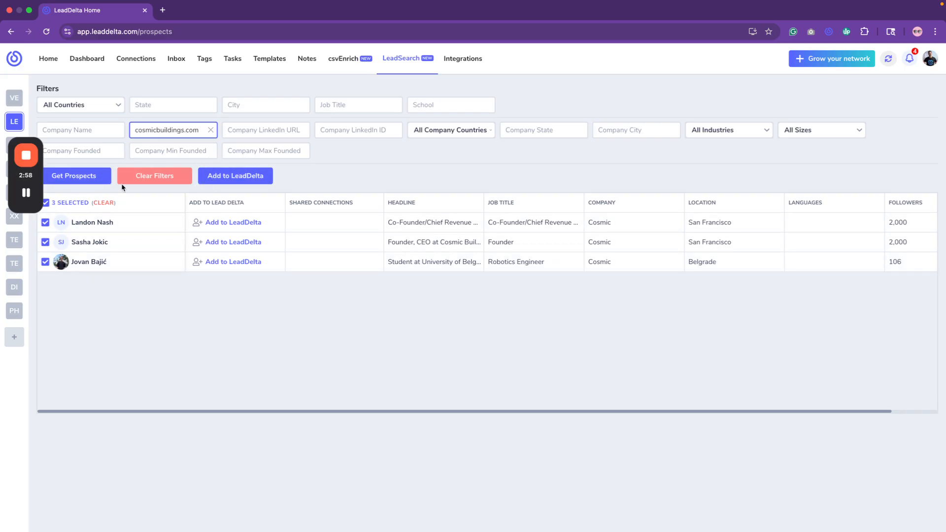
- Clear the search filters and set the prospect location to United States, state California
click(144, 182)
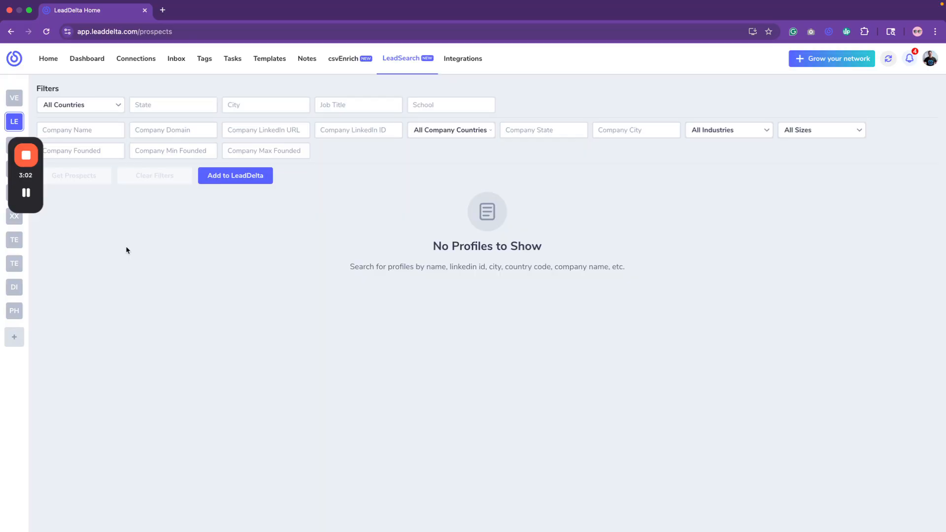
click(104, 105)
click(117, 127)
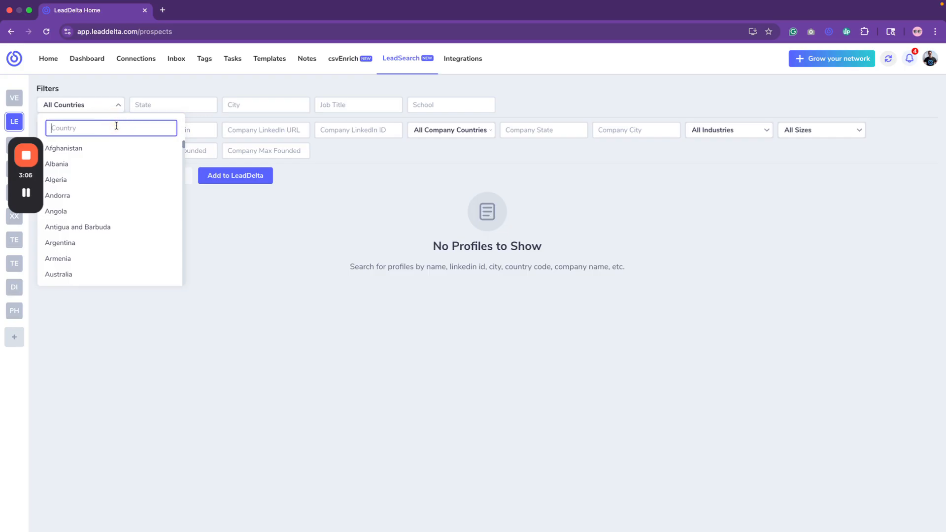
text(Unit)
click(111, 183)
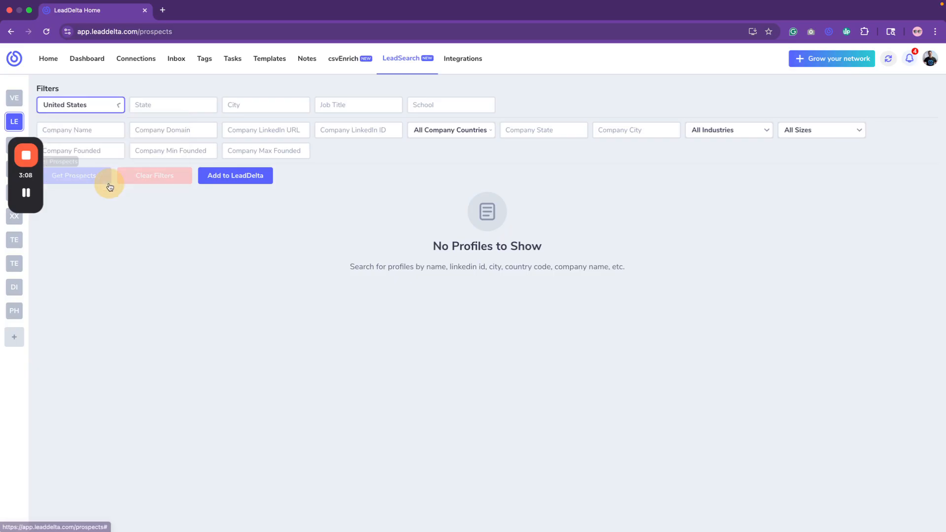
click(179, 106)
text(Cali)
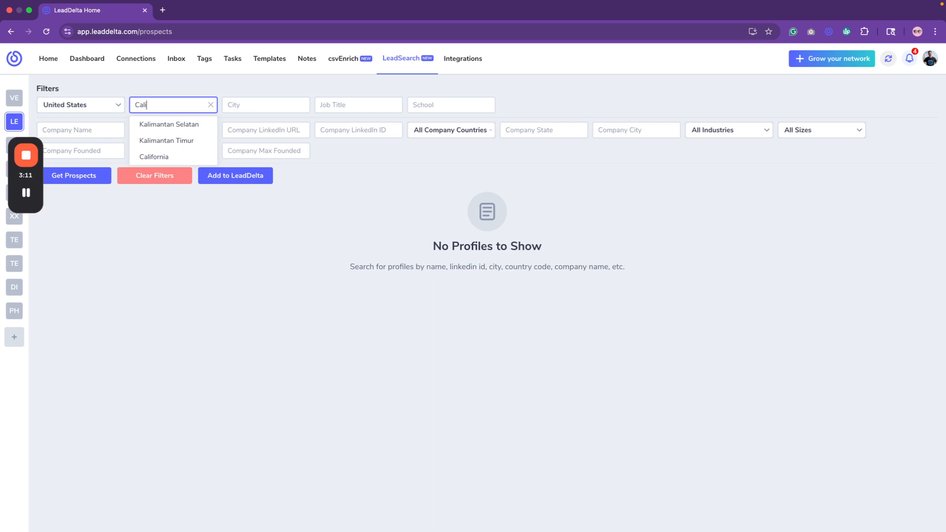
click(158, 157)
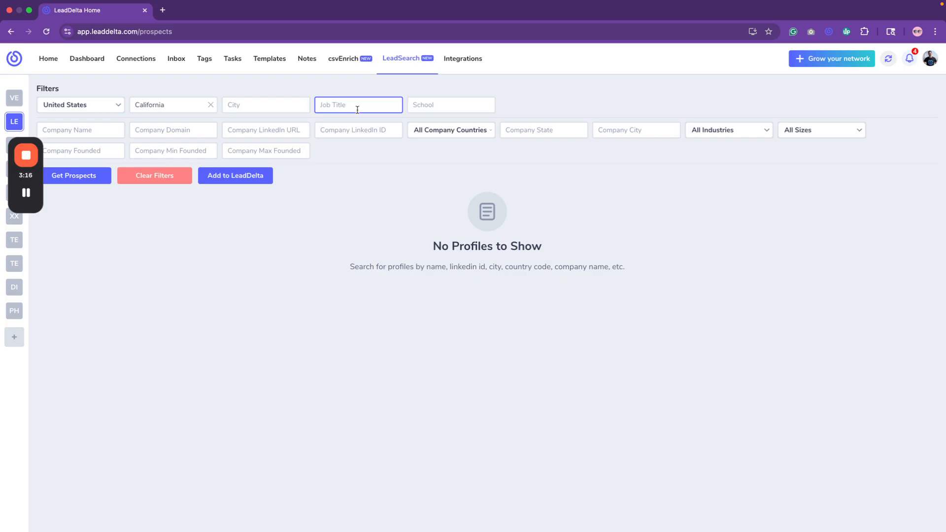
- Get prospects in the Software Development industry with company size 2-10, and clear the carried-over selection
click(747, 137)
click(790, 151)
text(sof)
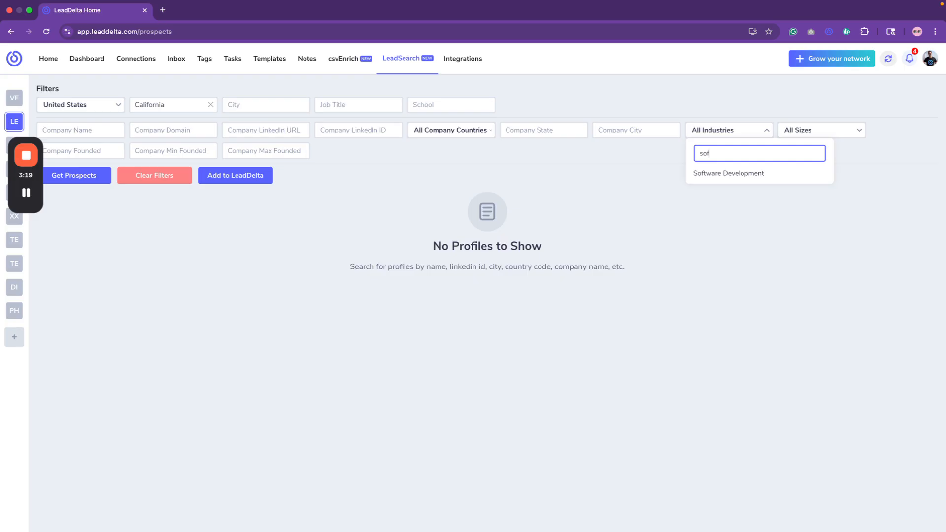
click(761, 174)
click(798, 129)
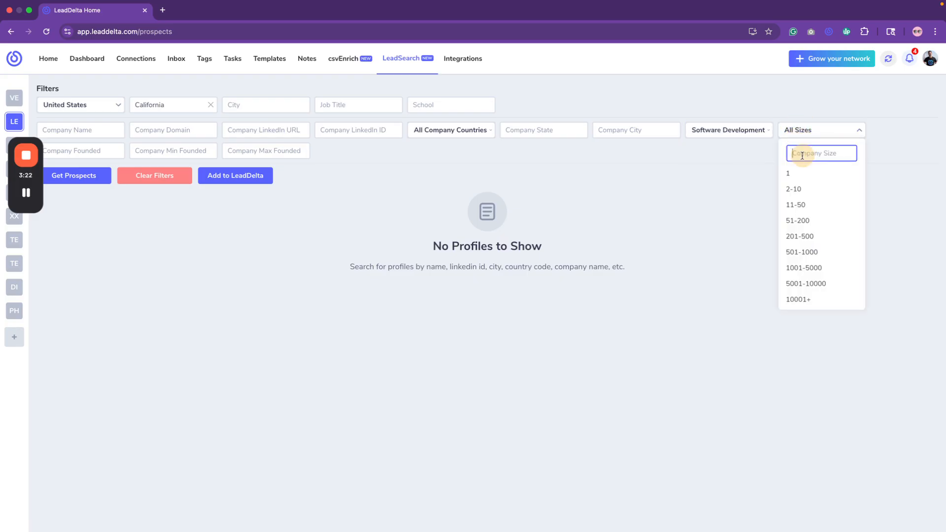
click(803, 192)
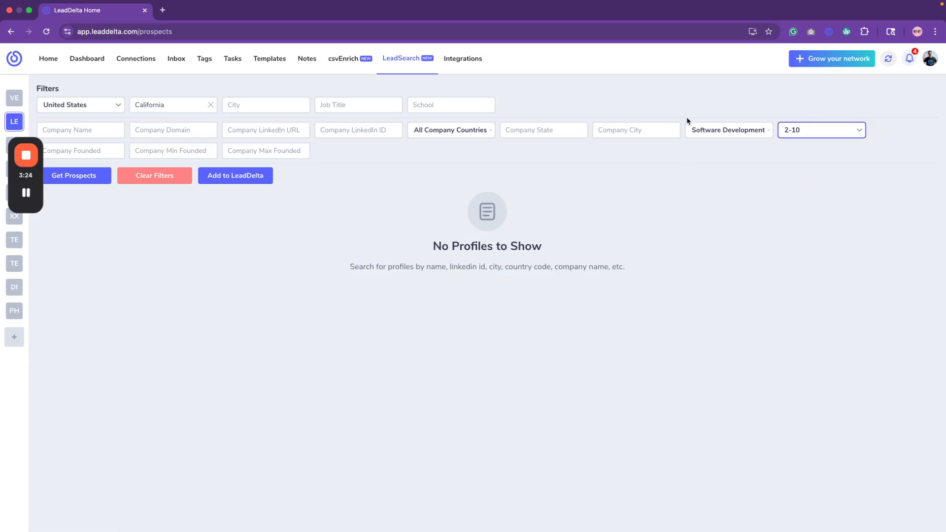
click(69, 175)
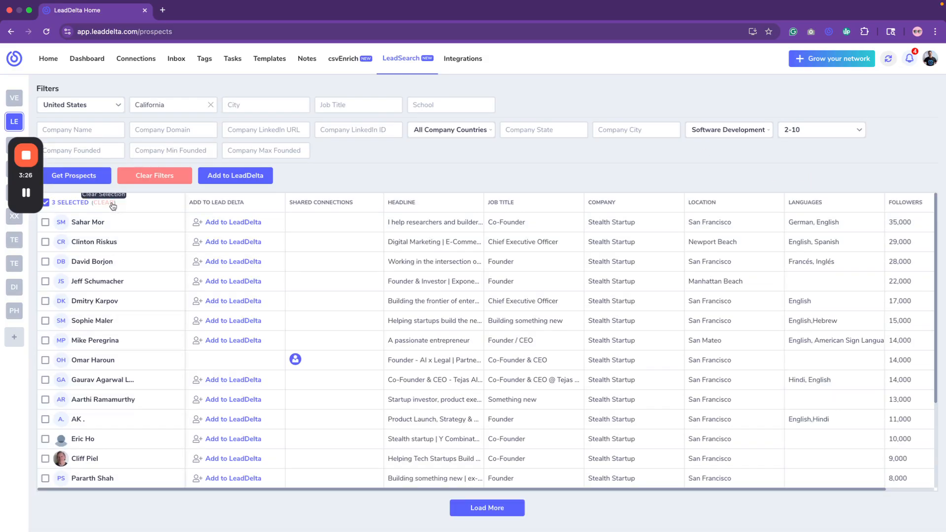
click(104, 206)
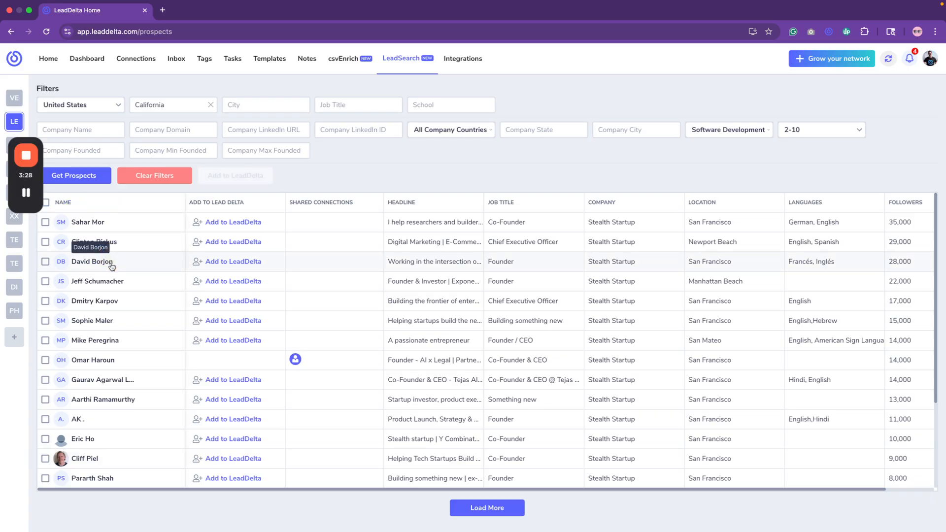
- Look through the California software prospects and their shared connections, load more results, and review the extended list
scroll(128, 285, down, 2)
scroll(127, 285, up, 2)
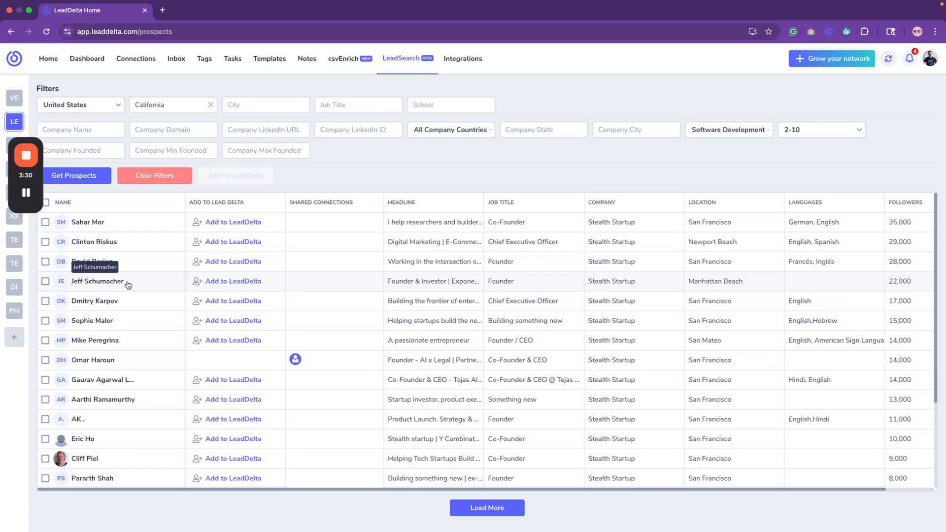
scroll(366, 286, up, 1)
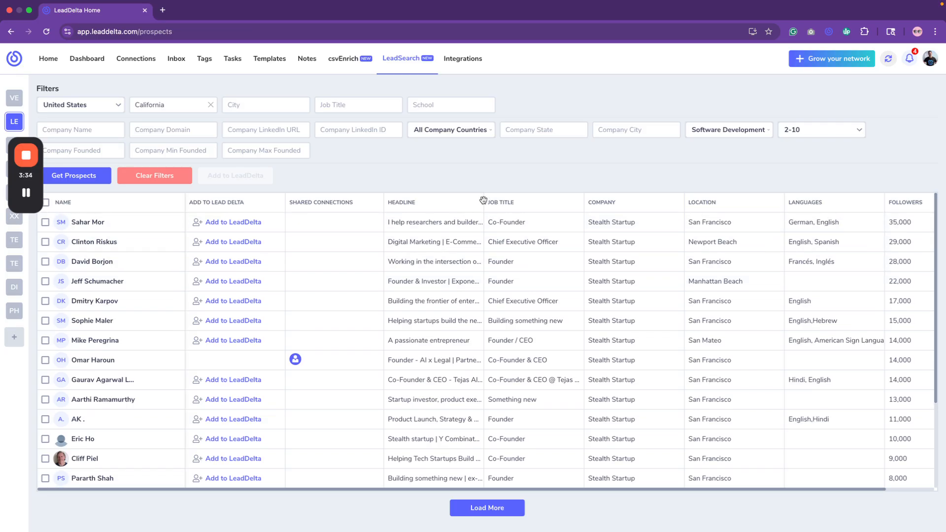
scroll(544, 335, down, 5)
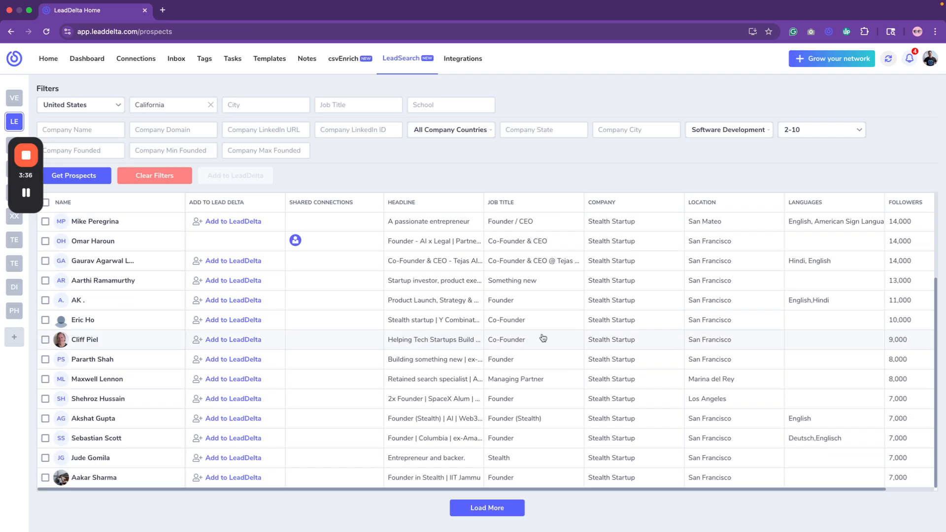
scroll(543, 339, up, 5)
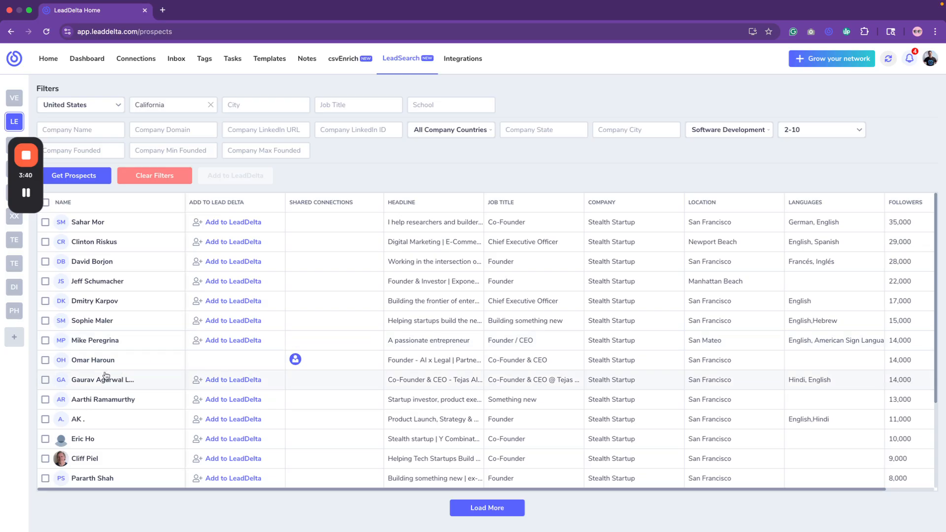
mouse_move(294, 361)
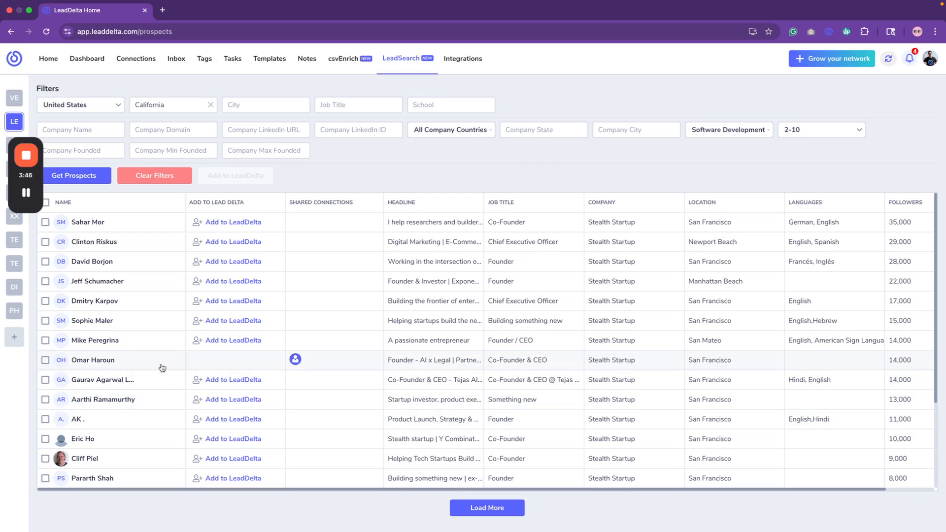
click(484, 510)
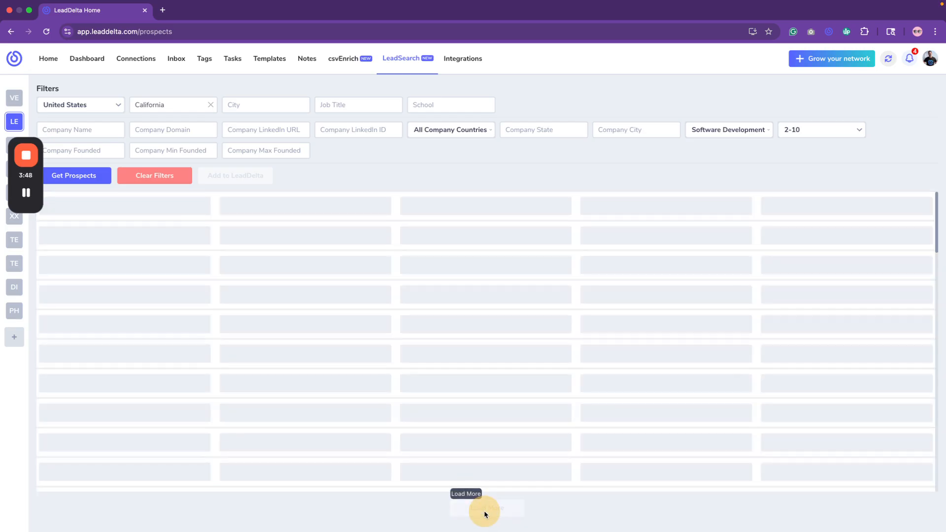
scroll(355, 364, down, 10)
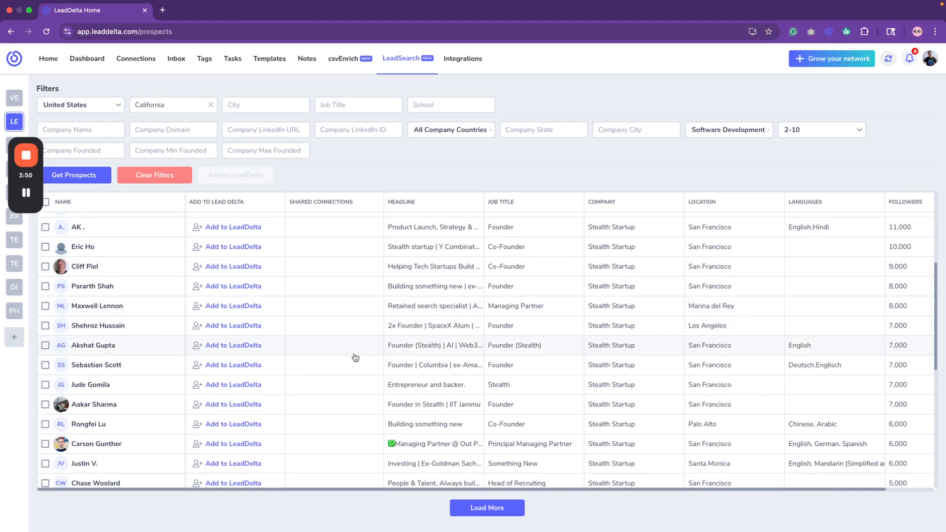
scroll(355, 364, up, 15)
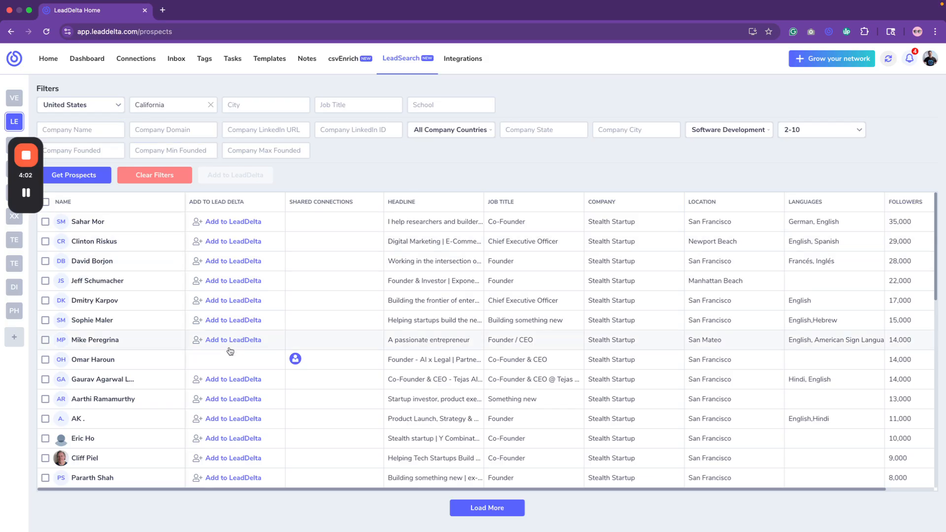
- Go to the connections list and filter it by the Prospect autotag
click(137, 69)
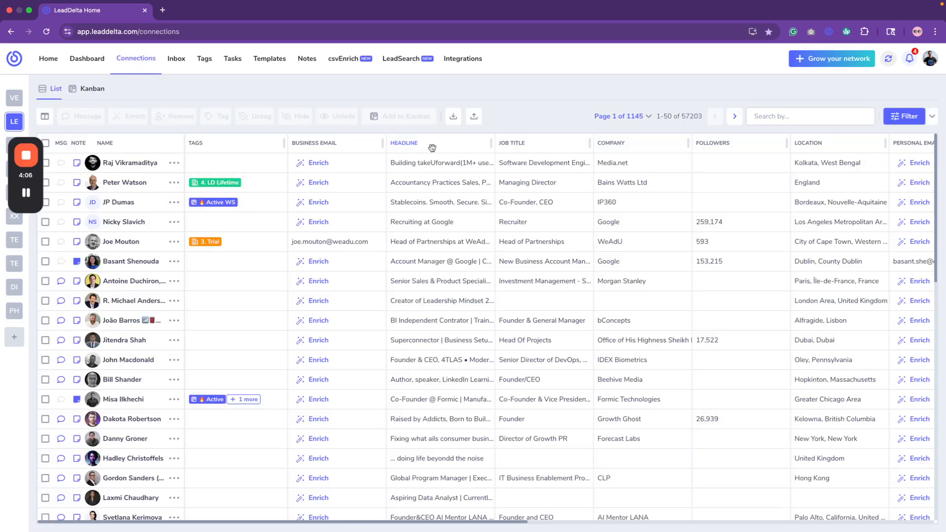
click(904, 116)
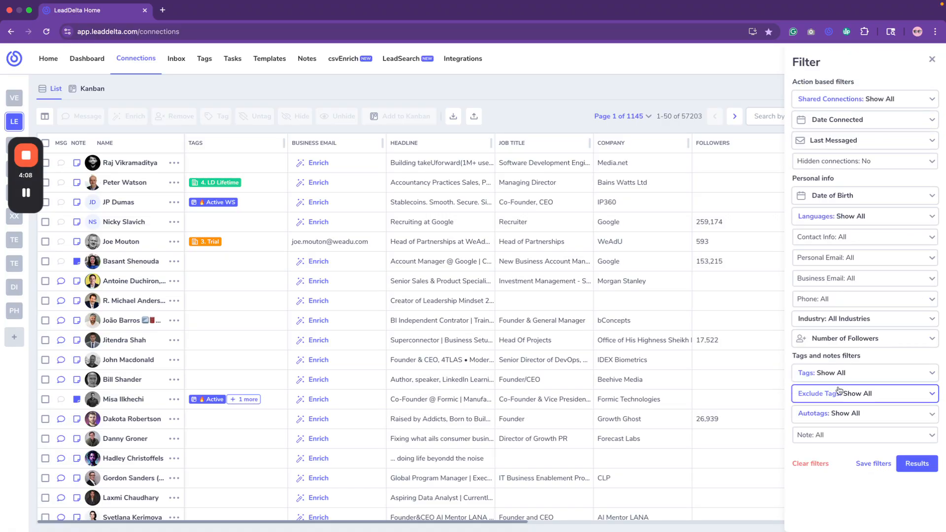
click(836, 413)
click(830, 355)
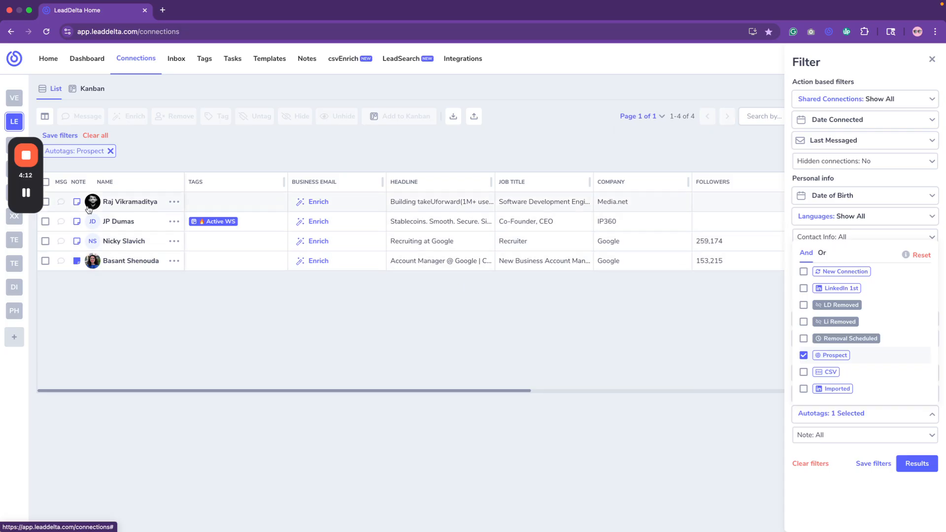
- Select all four connections on the page that carry the Prospect autotag
drag(39, 174, 50, 364)
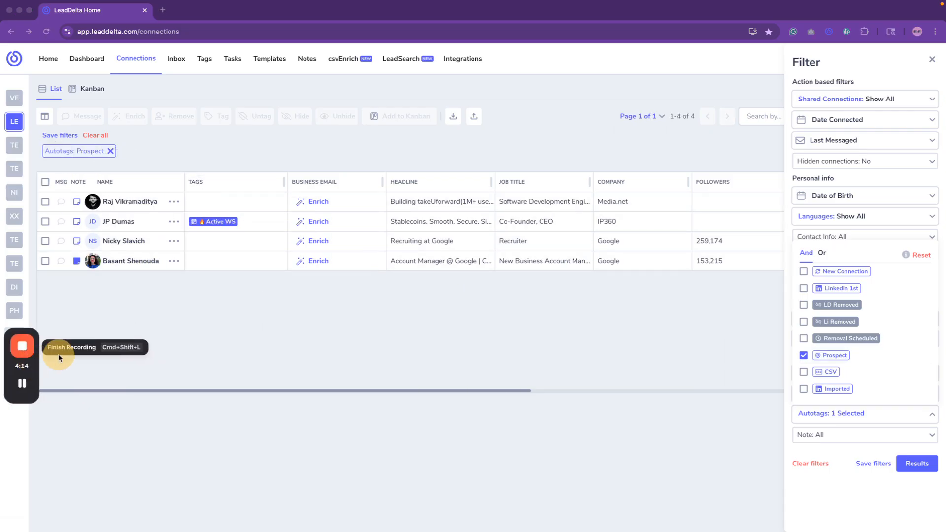
click(44, 183)
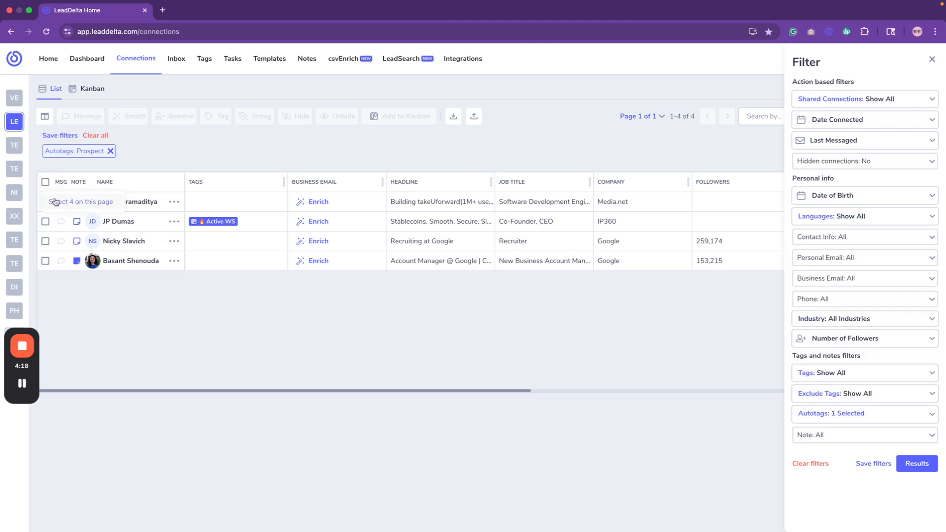
click(55, 201)
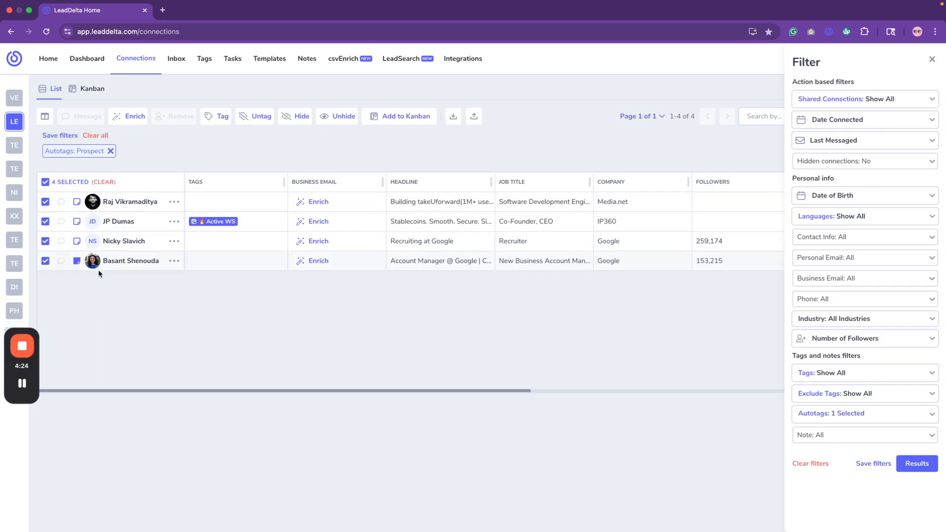
- Check the connections figure on the dashboard and return to the filtered connections list
click(89, 59)
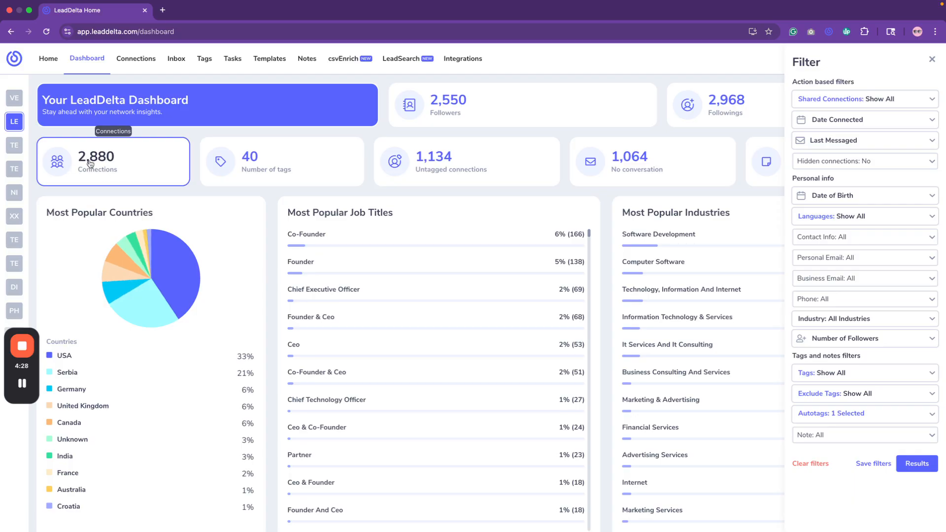
click(136, 59)
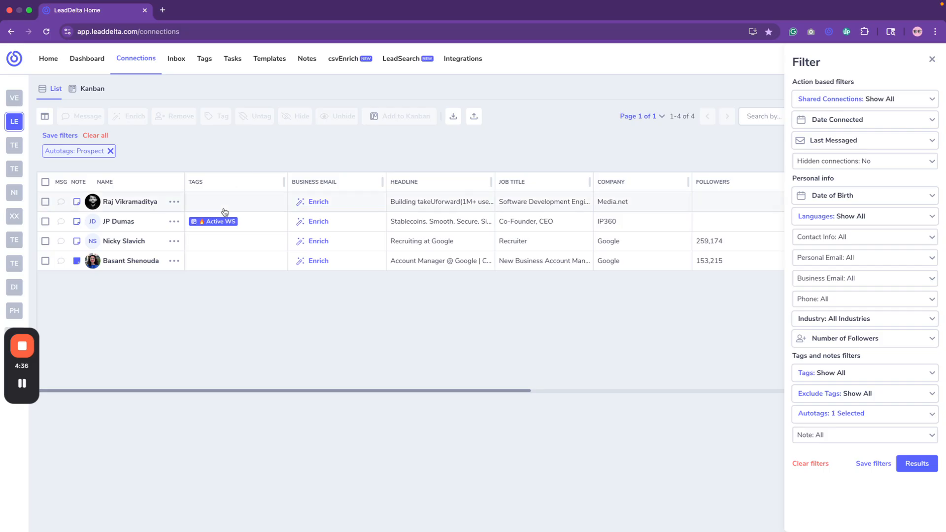
- Remove the Prospect autotag filter to compare with the full connections list, and reapply it
click(844, 413)
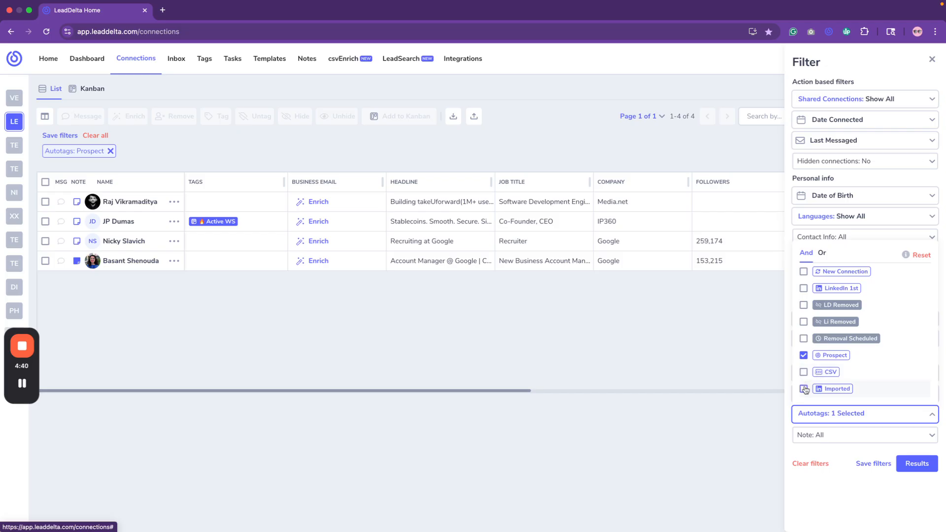
click(804, 357)
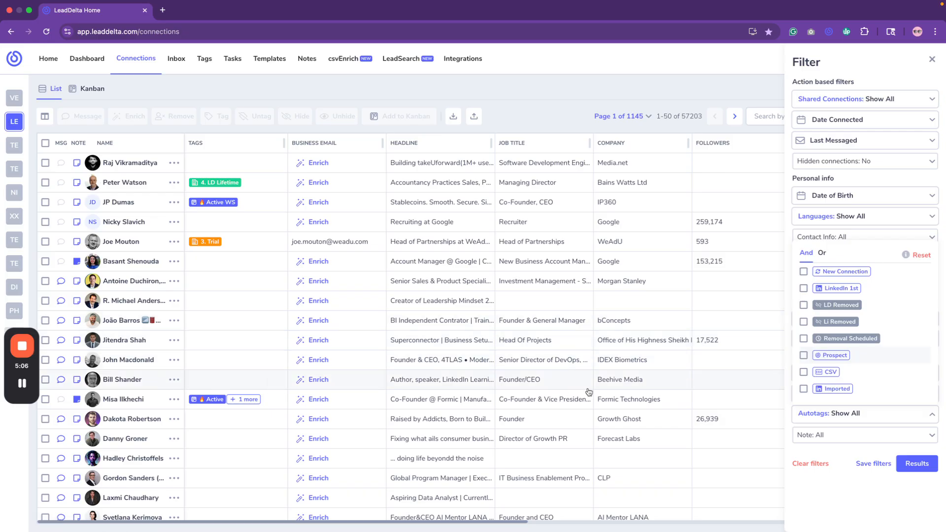
click(803, 356)
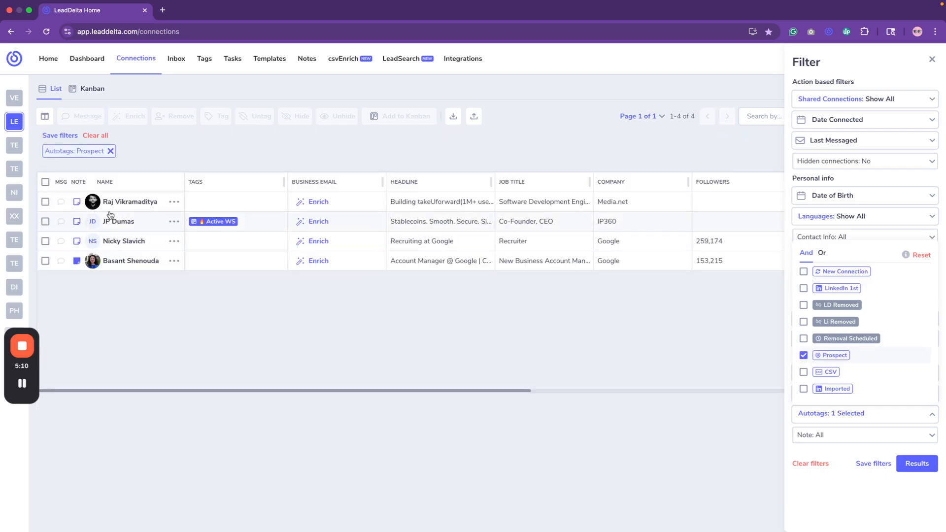
- Select all four filtered prospects and open the choice of contact details to enrich for them
click(46, 183)
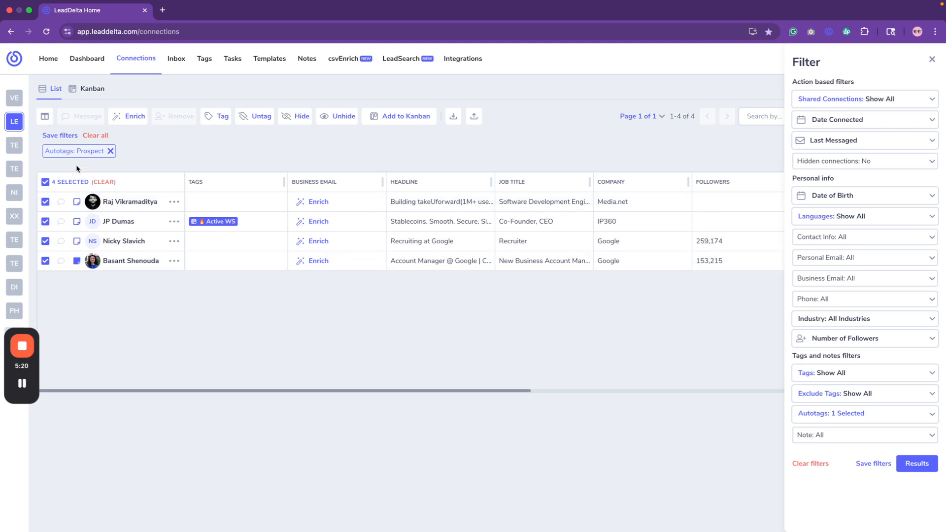
click(126, 117)
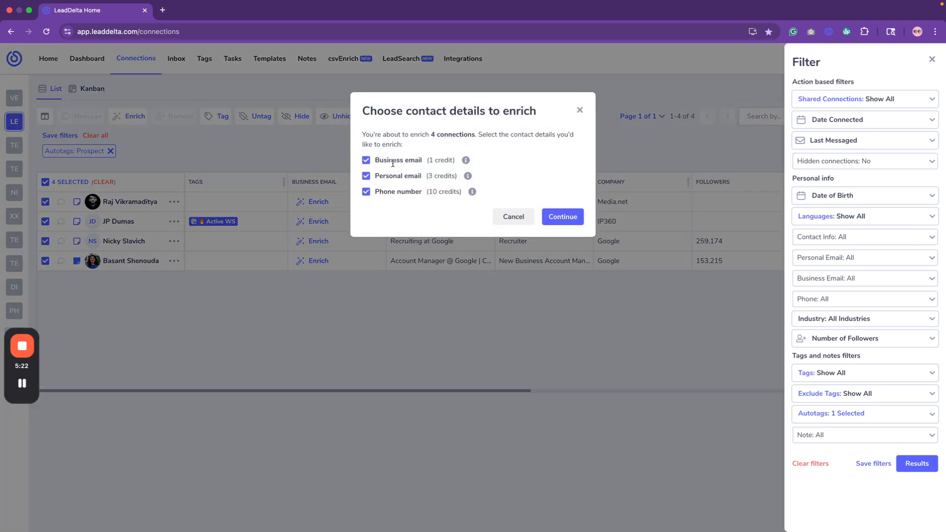